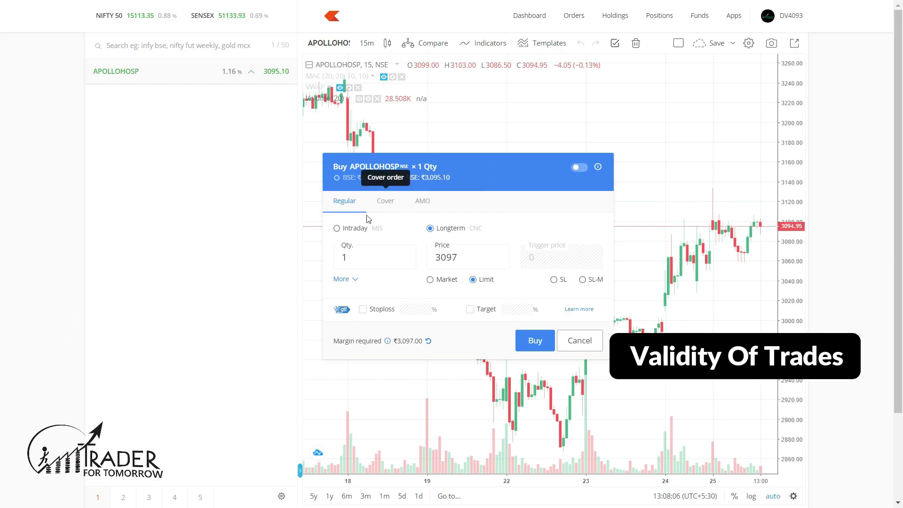
Step: Toggle the APOLLOHOSP buy order between the Intraday and Longterm product types, leaving it on Longterm
{"action": "left_click", "coordinate": [372, 228]}
{"action": "left_click", "coordinate": [431, 229]}
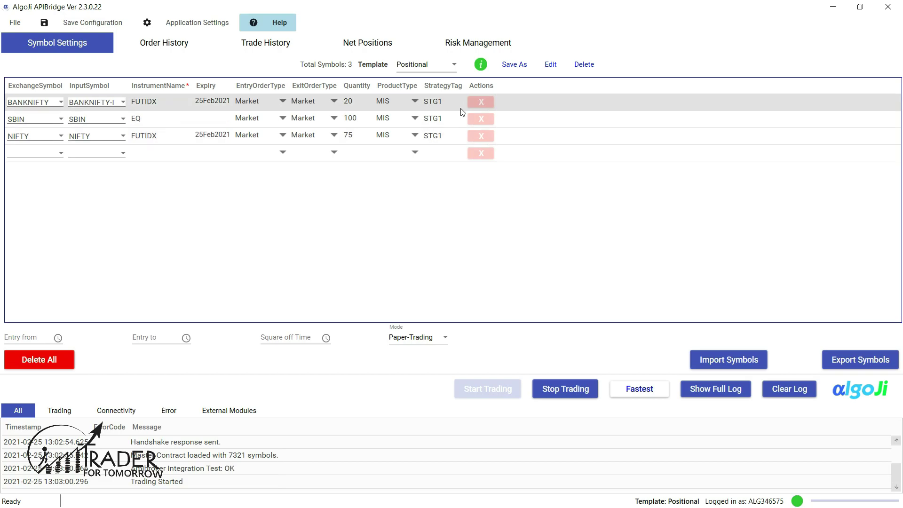
Step: In AlgoJi APIBridge, delete the SBIN, NIFTY and BANKNIFTY rows from the symbol settings
{"action": "left_click", "coordinate": [481, 118]}
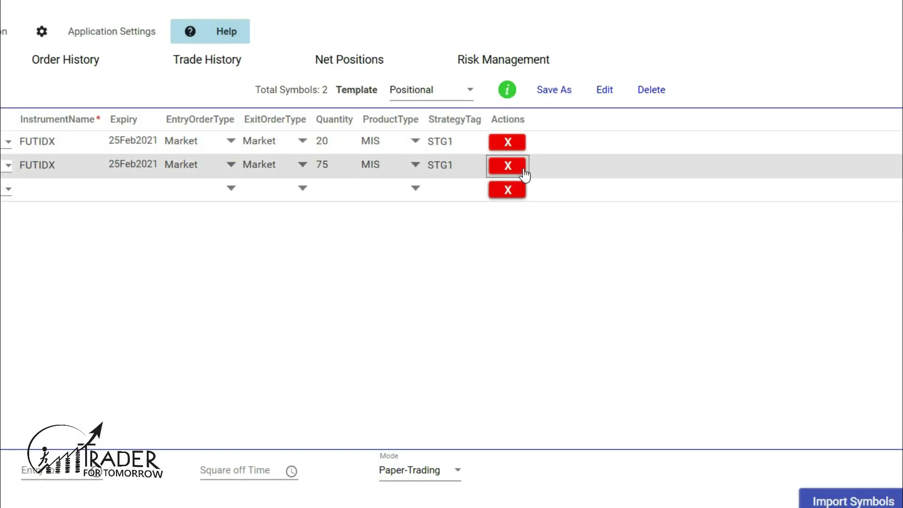
{"action": "left_click", "coordinate": [525, 176]}
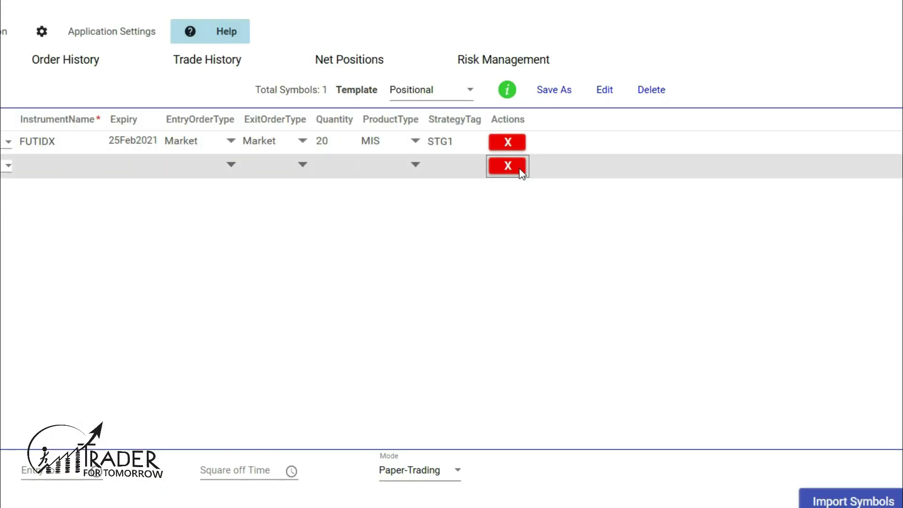
{"action": "left_click", "coordinate": [517, 142]}
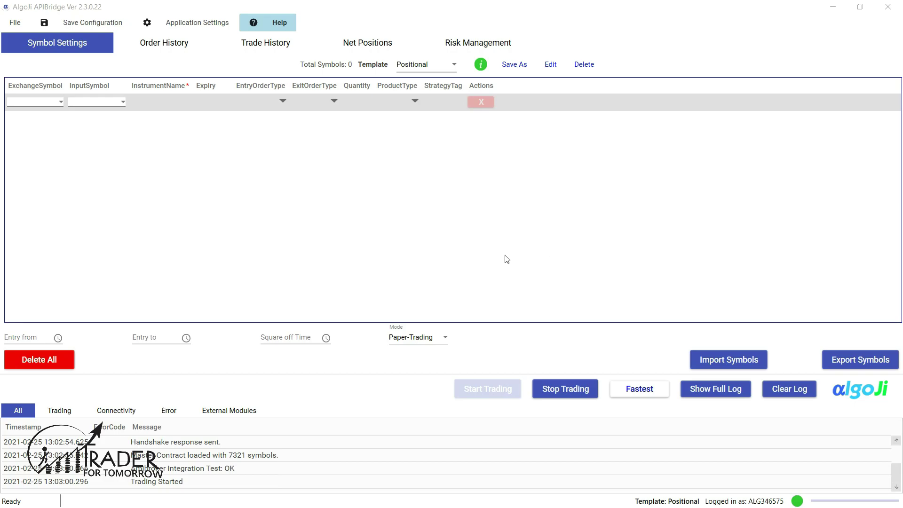
Step: Add the SBIN EQ symbol to the empty symbol settings and save the configuration
{"action": "left_click", "coordinate": [34, 102]}
{"action": "type", "text": "sbin"}
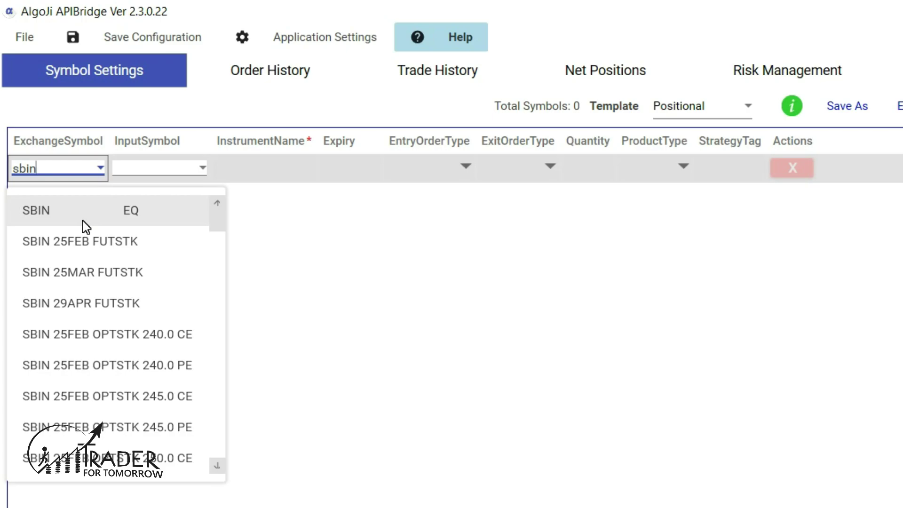
{"action": "left_click", "coordinate": [84, 225]}
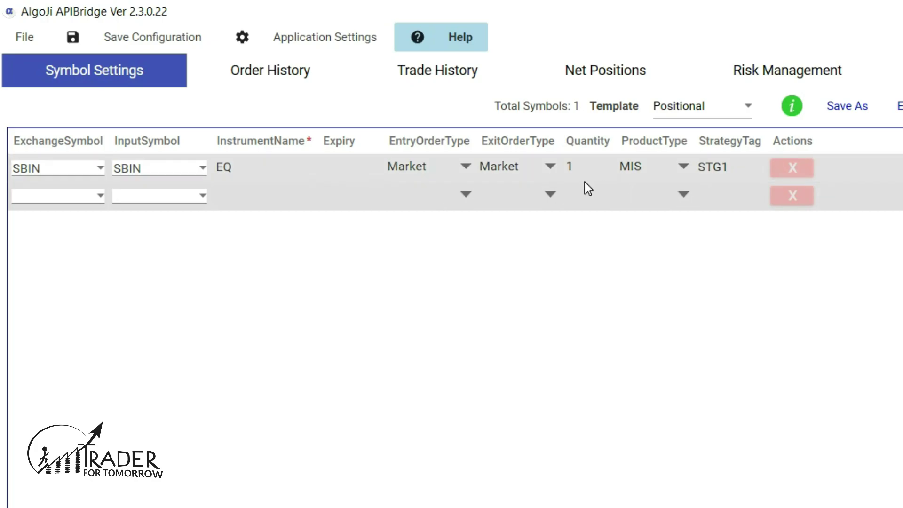
{"action": "key", "text": "ctrl+s"}
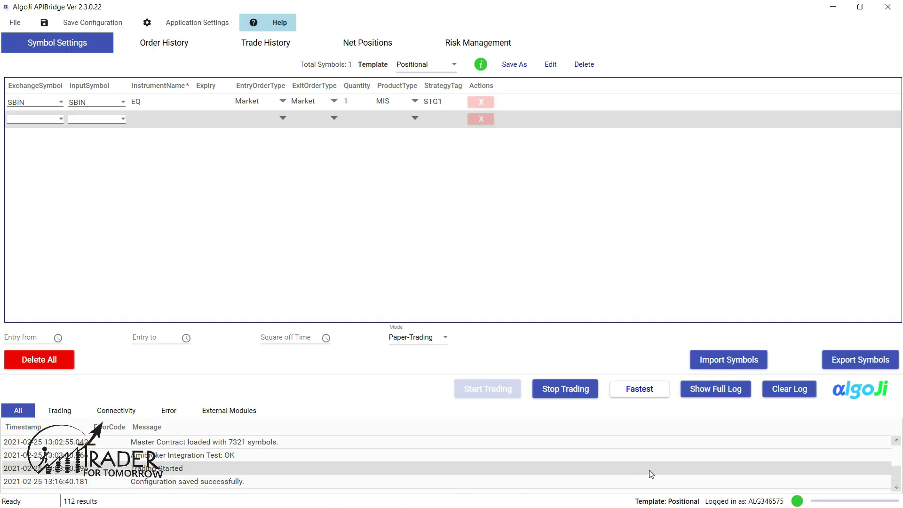
Step: Export the symbol list to Downloads as Export List.csv and open that file in Excel
{"action": "left_click", "coordinate": [861, 361]}
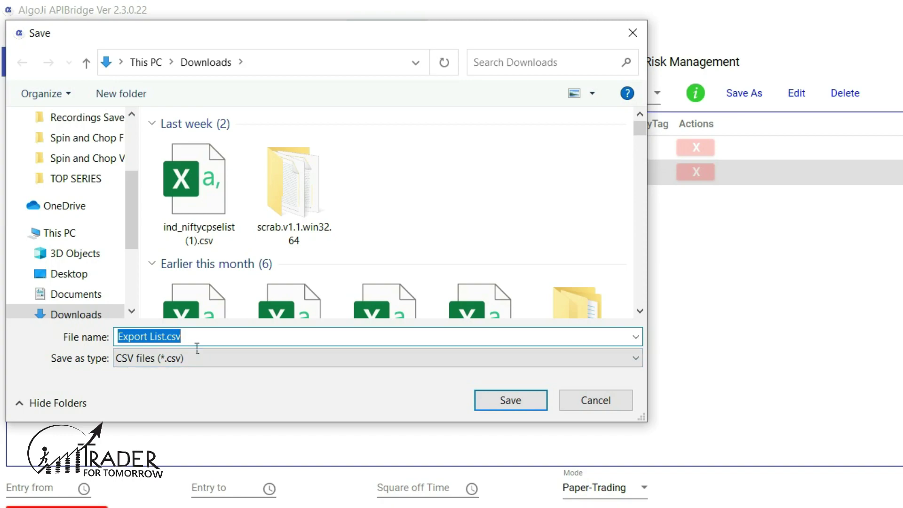
{"action": "left_click", "coordinate": [515, 401]}
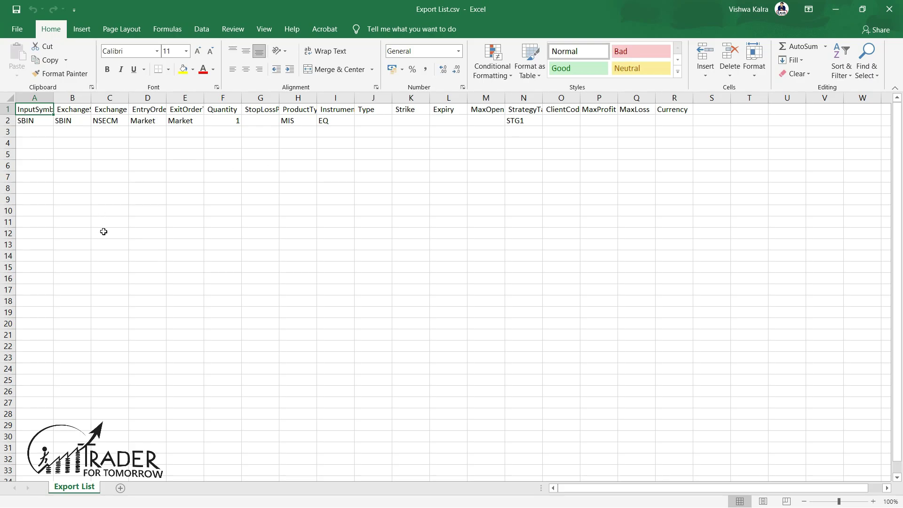
{"action": "key", "text": "Down"}
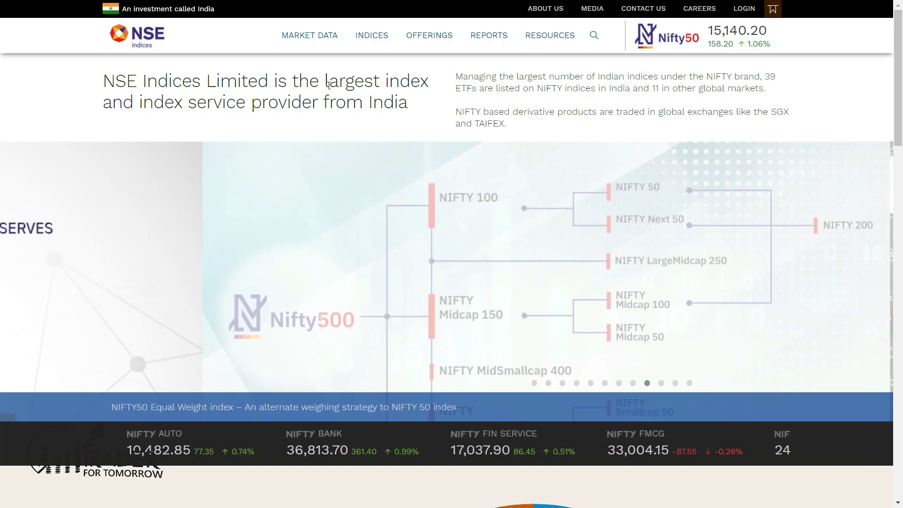
Step: On the NSE Indices website, open the NIFTY 50 index page and download its Index Constituent list
{"action": "mouse_move", "coordinate": [374, 38]}
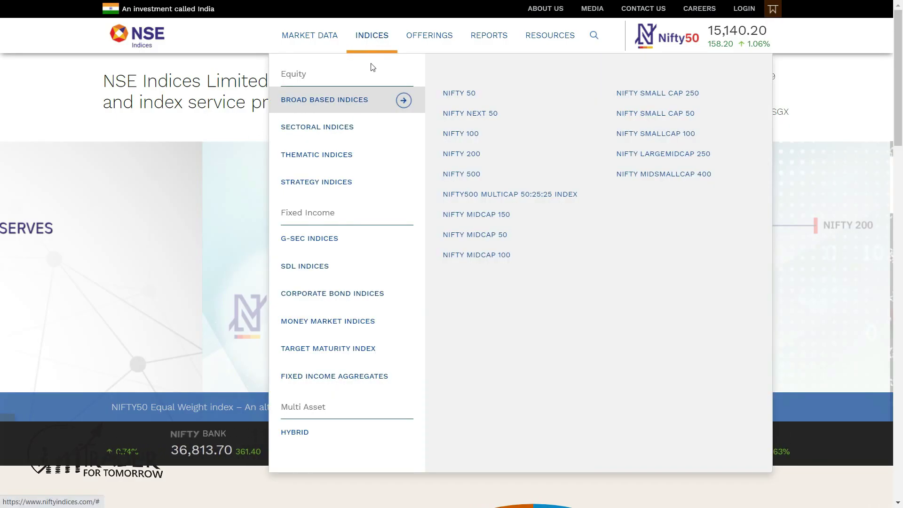
{"action": "left_click", "coordinate": [460, 94]}
{"action": "scroll", "coordinate": [459, 91], "scroll_direction": "down", "scroll_amount": 3}
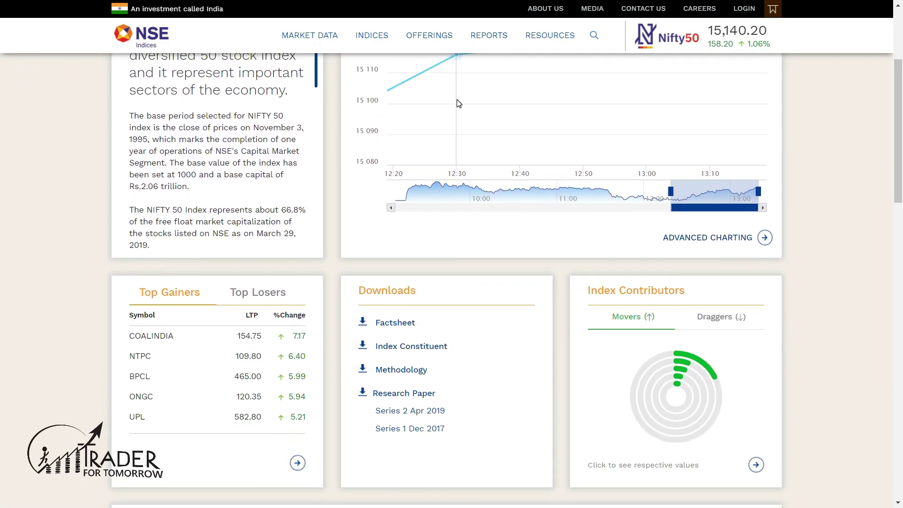
{"action": "left_click", "coordinate": [439, 351]}
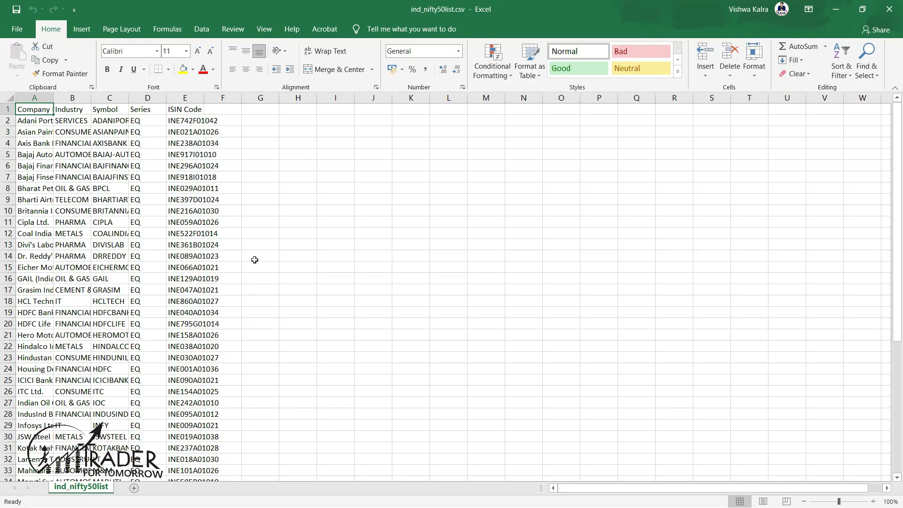
Step: In Excel, copy all company symbols below the Symbol header in ind_nifty50list.csv
{"action": "key", "text": "ctrl+c"}
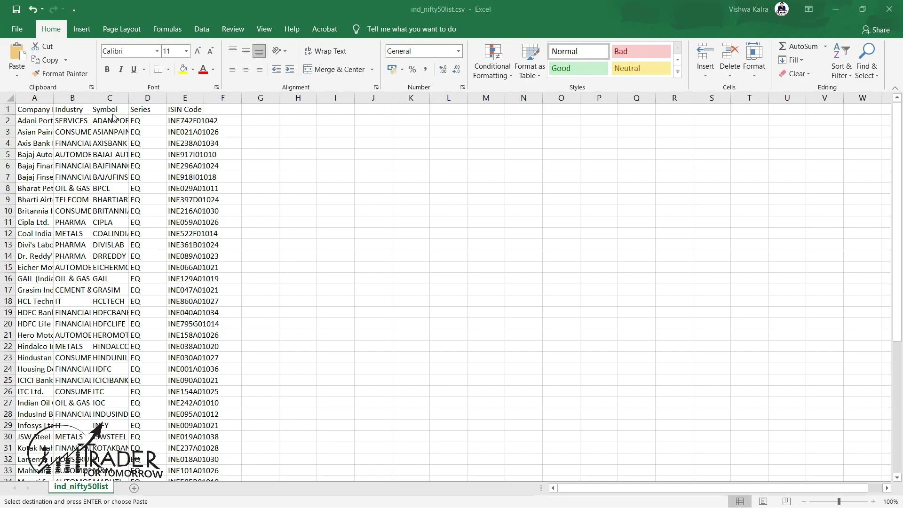
{"action": "left_click", "coordinate": [113, 117]}
{"action": "key", "text": "ctrl+shift+Down"}
{"action": "key", "text": "ctrl+c"}
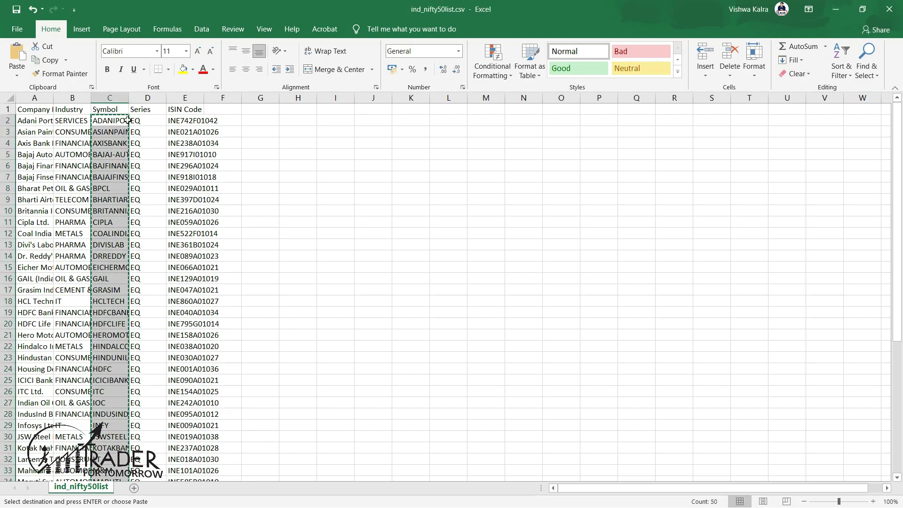
Step: Paste the copied symbols into the InputSymbol and ExchangeSymbol columns of Export List.csv, starting at row 2
{"action": "key", "text": "alt+Tab"}
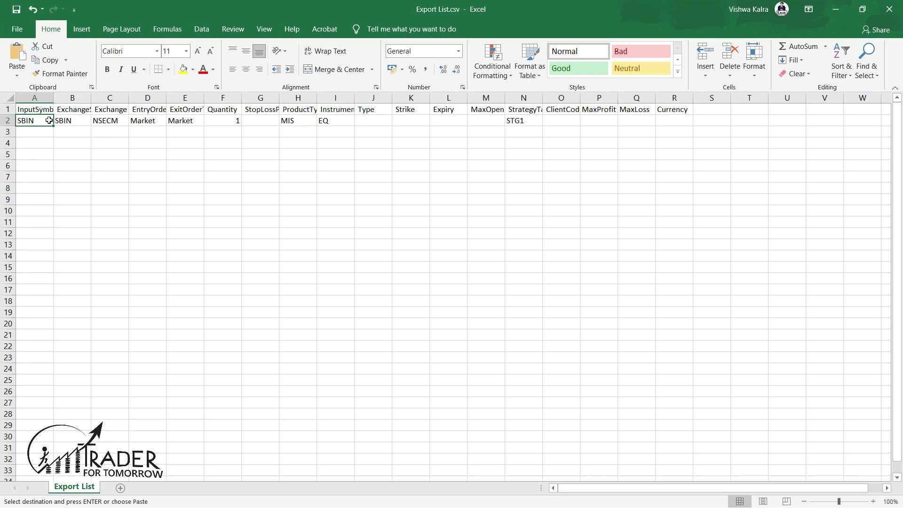
{"action": "key", "text": "ctrl+v"}
{"action": "left_click", "coordinate": [79, 122]}
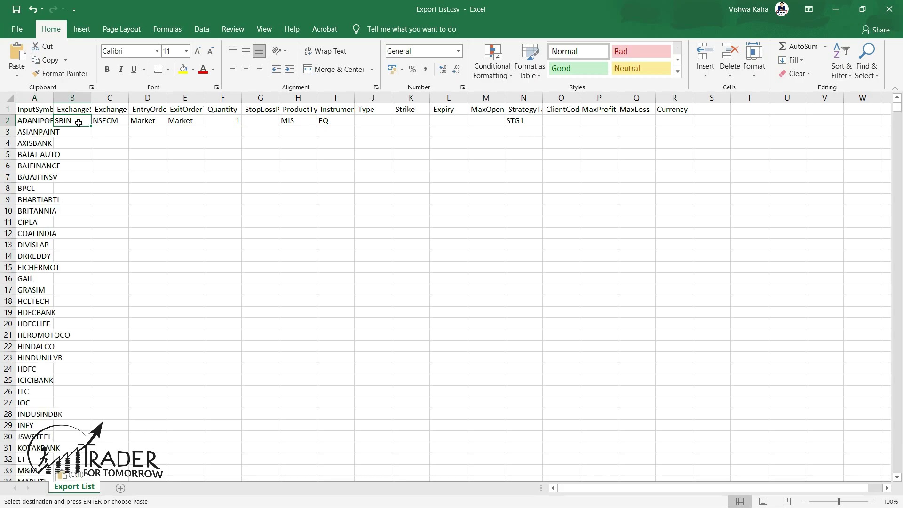
{"action": "key", "text": "ctrl+v"}
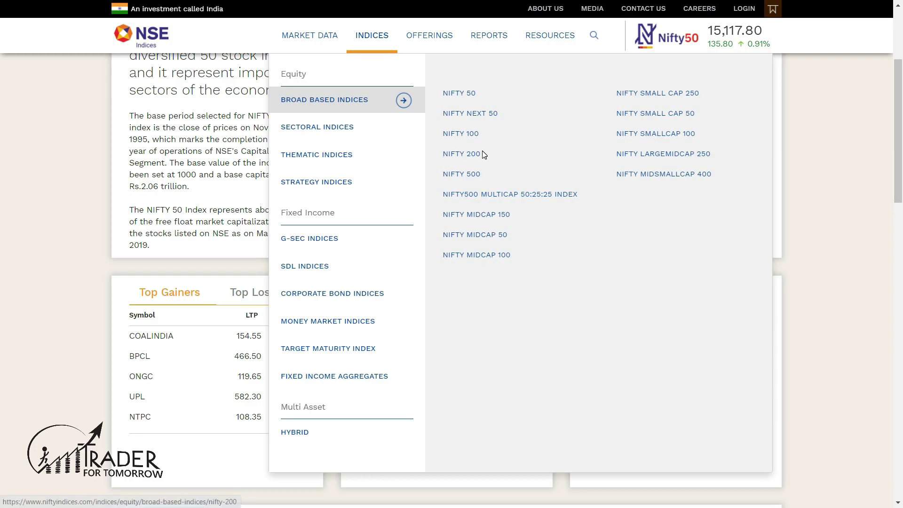
Step: On the NSE Indices website, open the NIFTY 200 index page and look through its downloads
{"action": "left_click", "coordinate": [470, 158]}
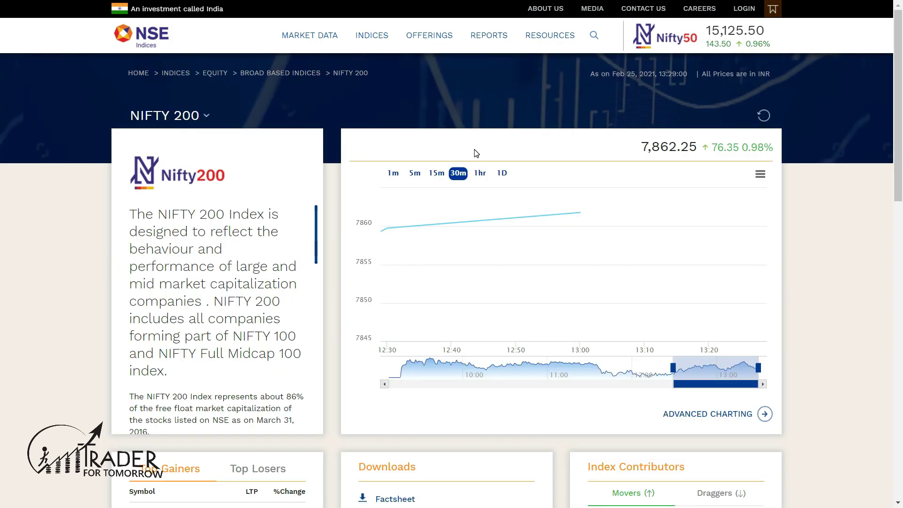
{"action": "scroll", "coordinate": [476, 153], "scroll_direction": "down", "scroll_amount": 4}
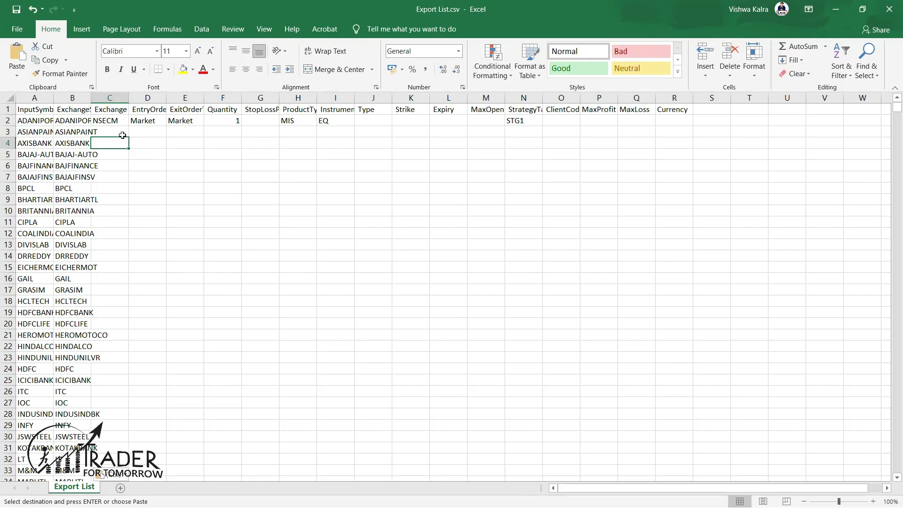
Step: In Export List.csv, fill the row 2 exchange, order type, quantity 1, product, instrument and strategy values down for all symbols and save
{"action": "left_click", "coordinate": [114, 124]}
{"action": "double_click", "coordinate": [121, 126]}
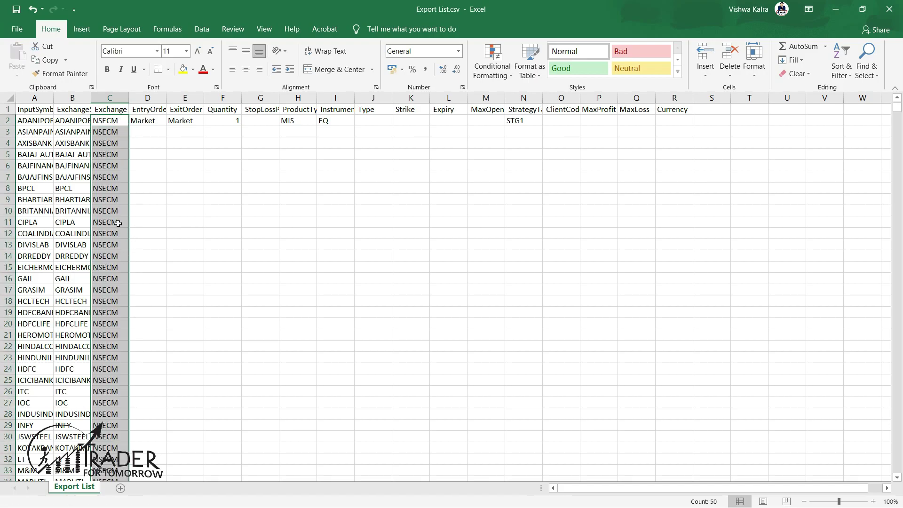
{"action": "left_click", "coordinate": [147, 120]}
{"action": "double_click", "coordinate": [166, 126]}
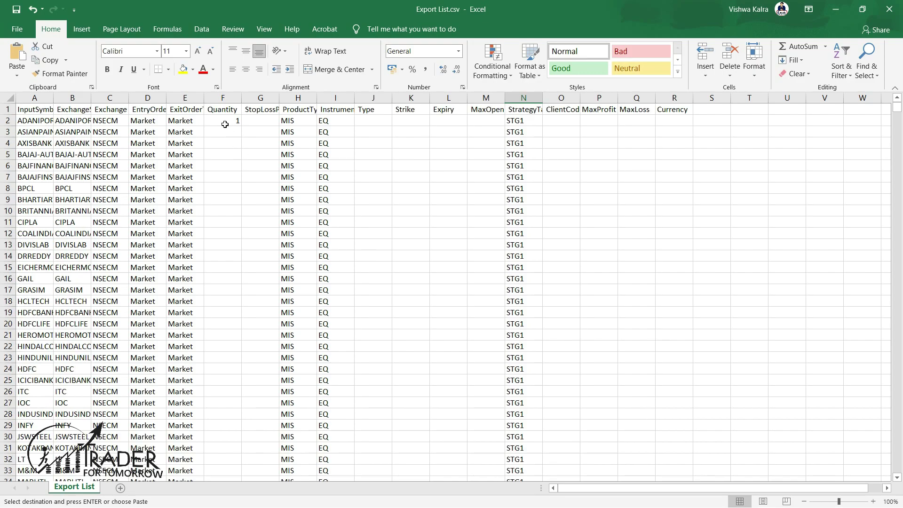
{"action": "key", "text": "Return"}
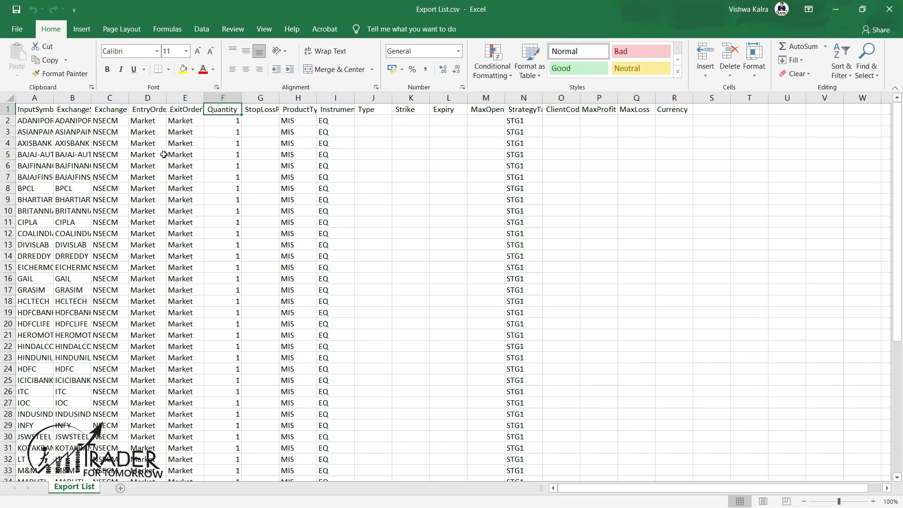
{"action": "key", "text": "ctrl+s"}
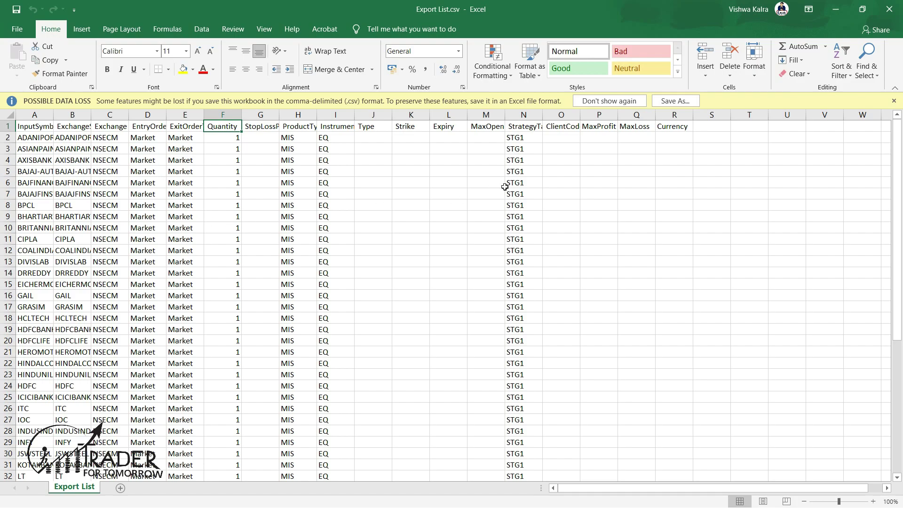
Step: Switch to AlgoJi APIBridge and import the edited export list CSV from Downloads into the symbol settings
{"action": "key", "text": "alt+Tab"}
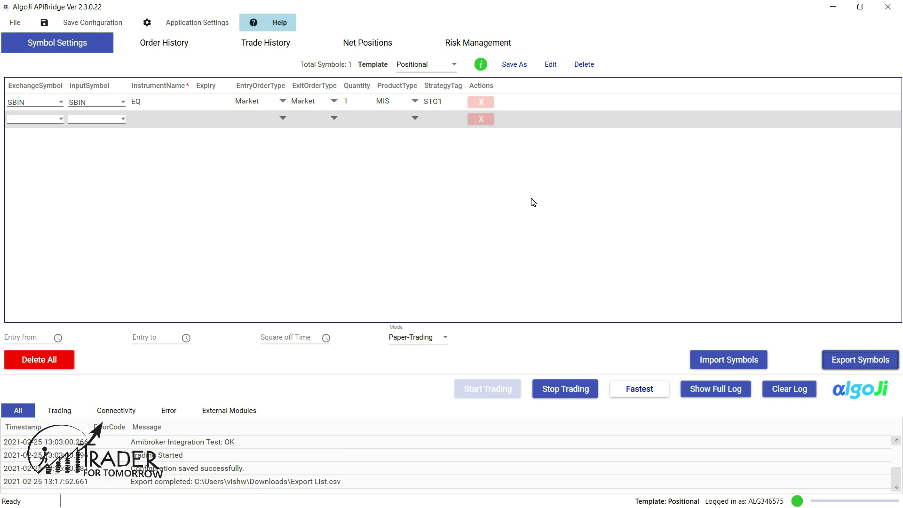
{"action": "left_click", "coordinate": [731, 361]}
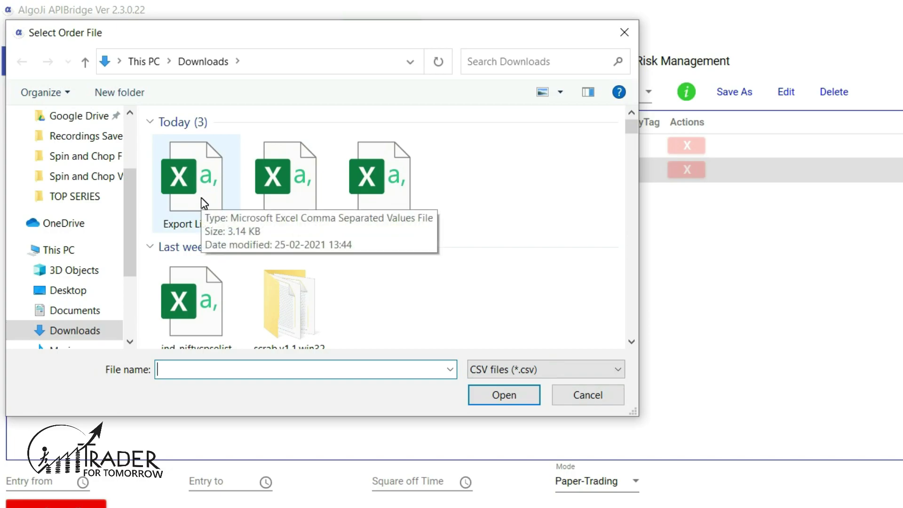
{"action": "left_click", "coordinate": [204, 203]}
{"action": "left_click", "coordinate": [489, 399]}
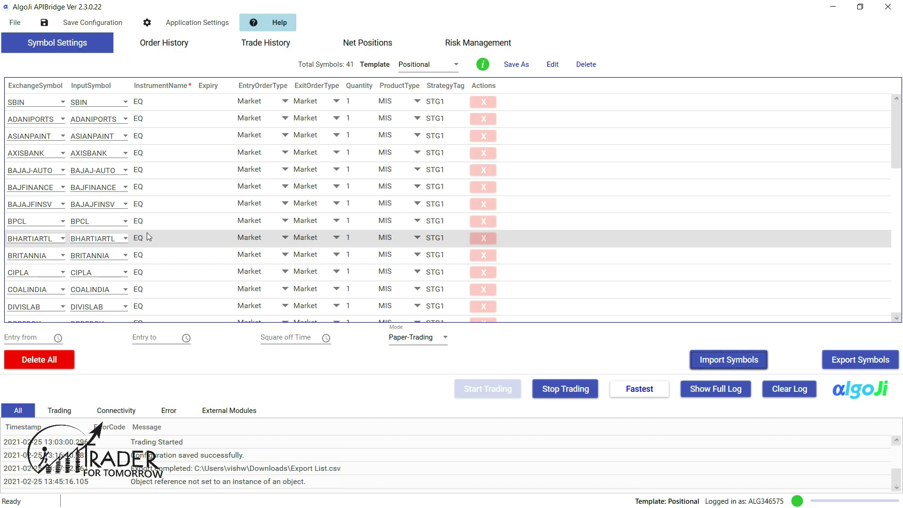
Step: Review the imported symbol rows and save the configuration
{"action": "scroll", "coordinate": [157, 215], "scroll_direction": "down", "scroll_amount": 7}
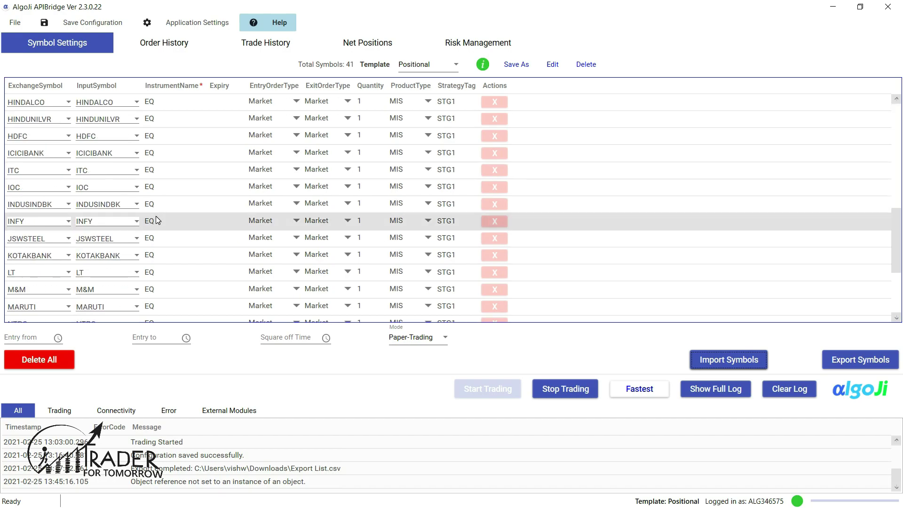
{"action": "scroll", "coordinate": [157, 218], "scroll_direction": "down", "scroll_amount": 3}
{"action": "scroll", "coordinate": [156, 217], "scroll_direction": "up", "scroll_amount": 10}
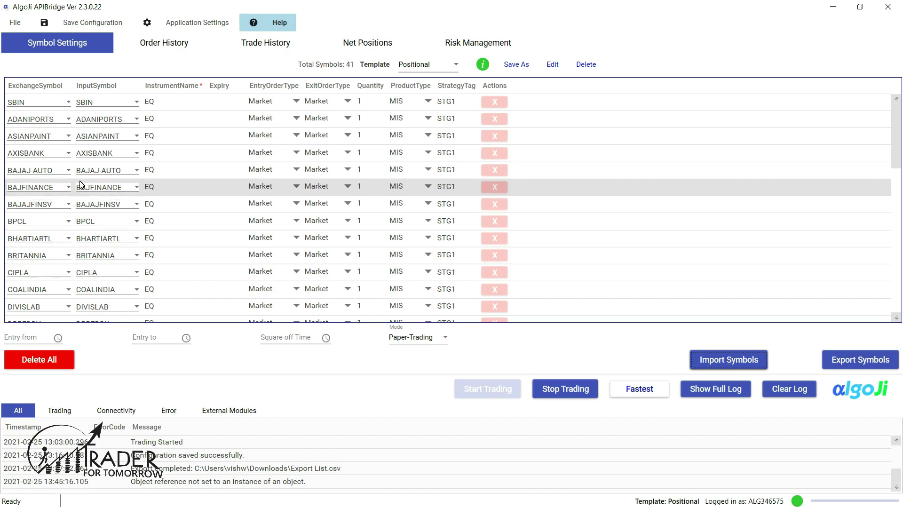
{"action": "key", "text": "ctrl+s"}
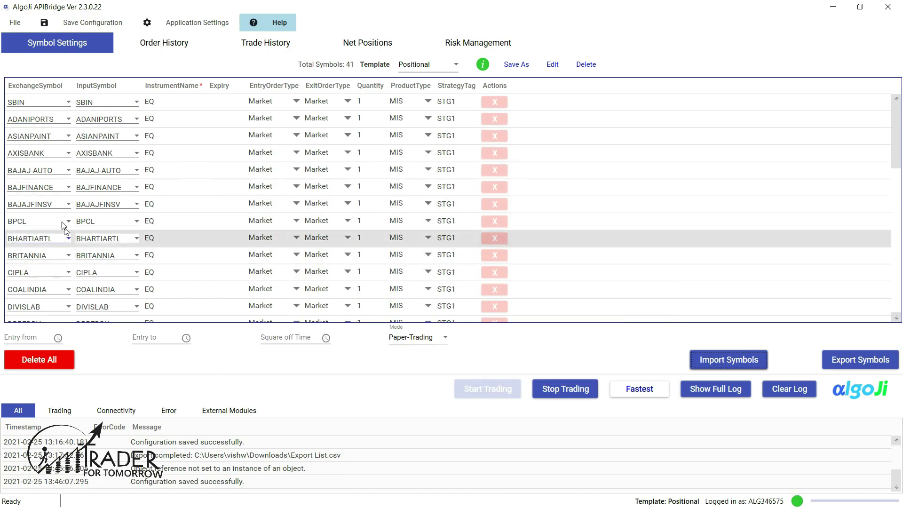
{"action": "key", "text": "ctrl+s"}
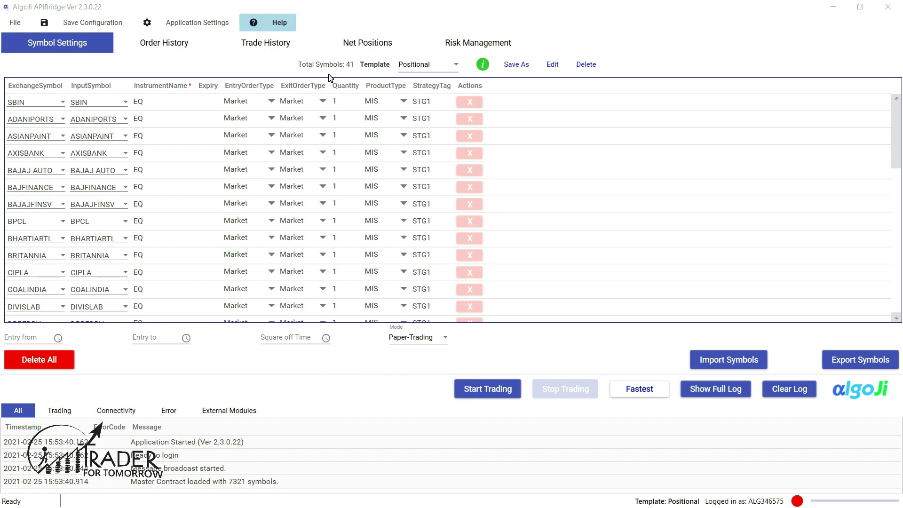
Step: Change the symbol settings template to Advanced and accept the template change
{"action": "left_click", "coordinate": [426, 65]}
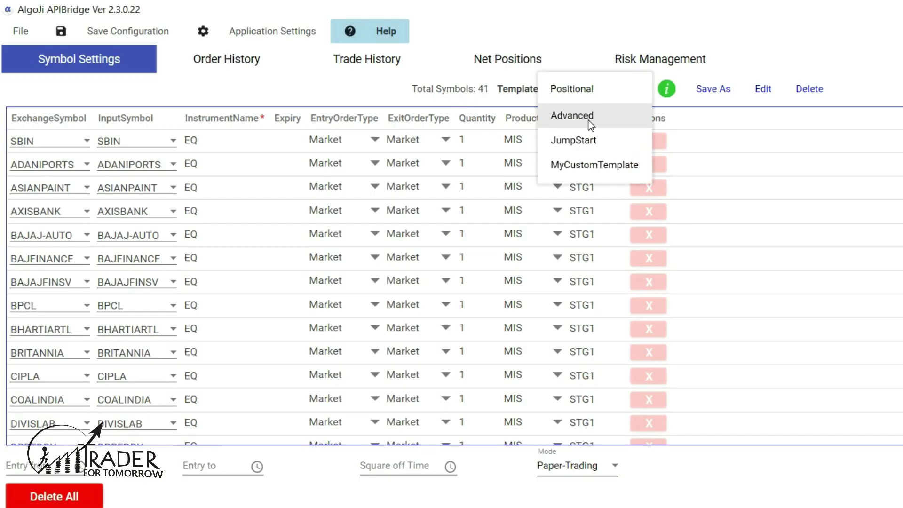
{"action": "left_click", "coordinate": [572, 116]}
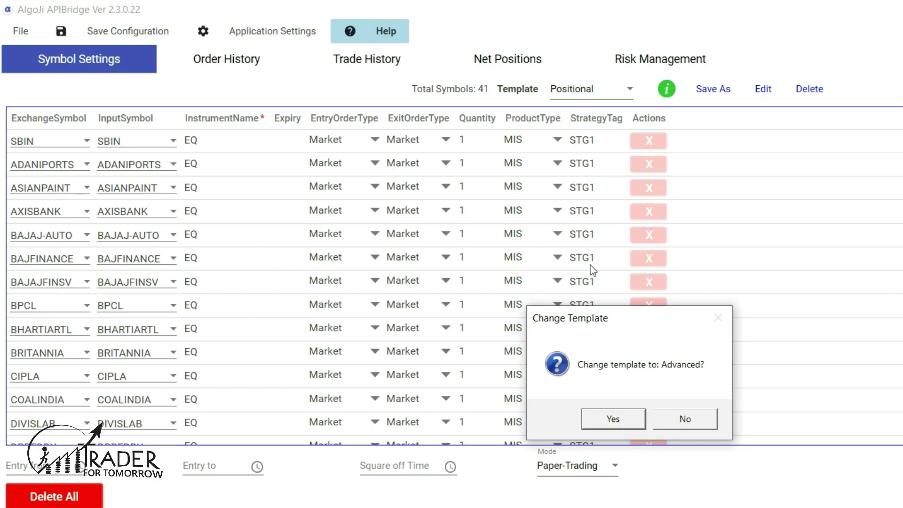
{"action": "left_click", "coordinate": [616, 418]}
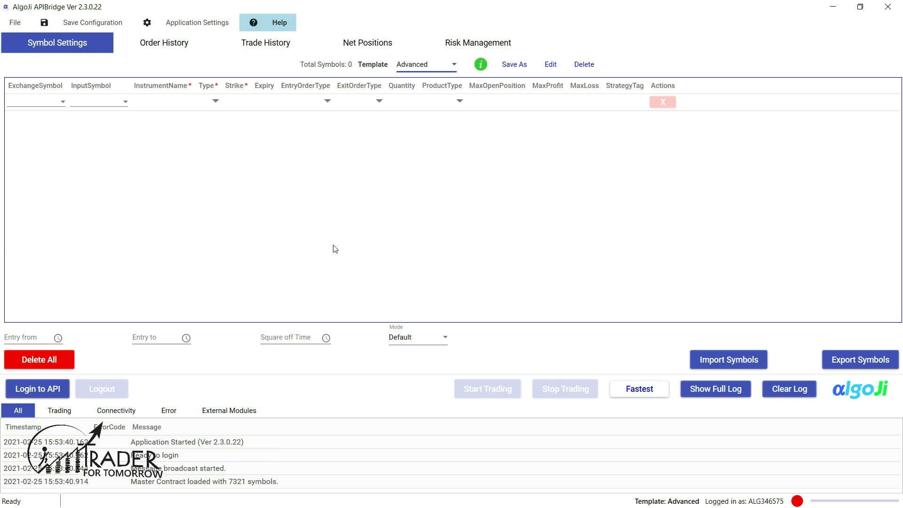
Step: Import the symbols from Export List1.csv in Downloads into the Advanced template
{"action": "left_click", "coordinate": [695, 368]}
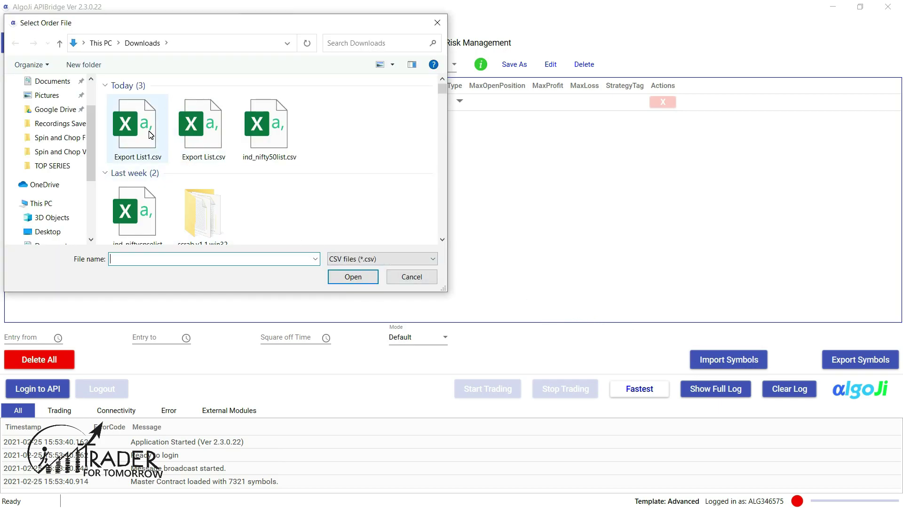
{"action": "left_click", "coordinate": [127, 137]}
{"action": "left_click", "coordinate": [338, 282]}
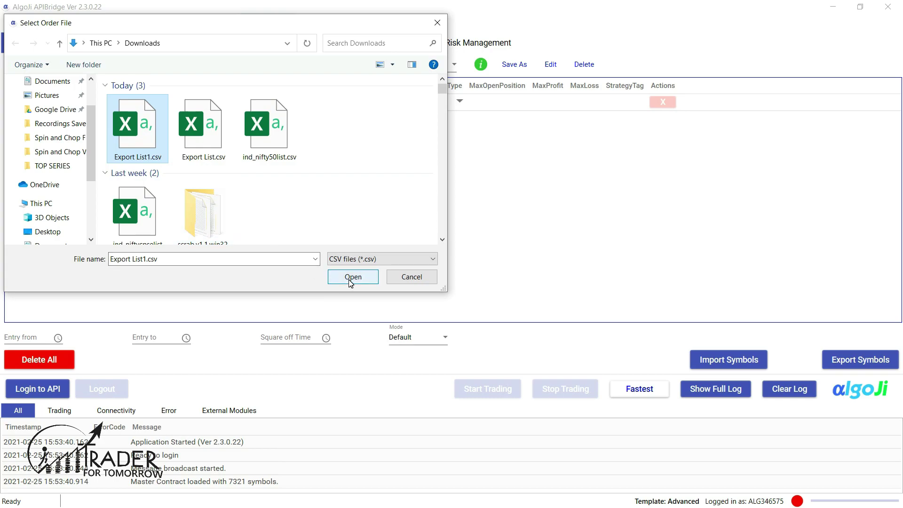